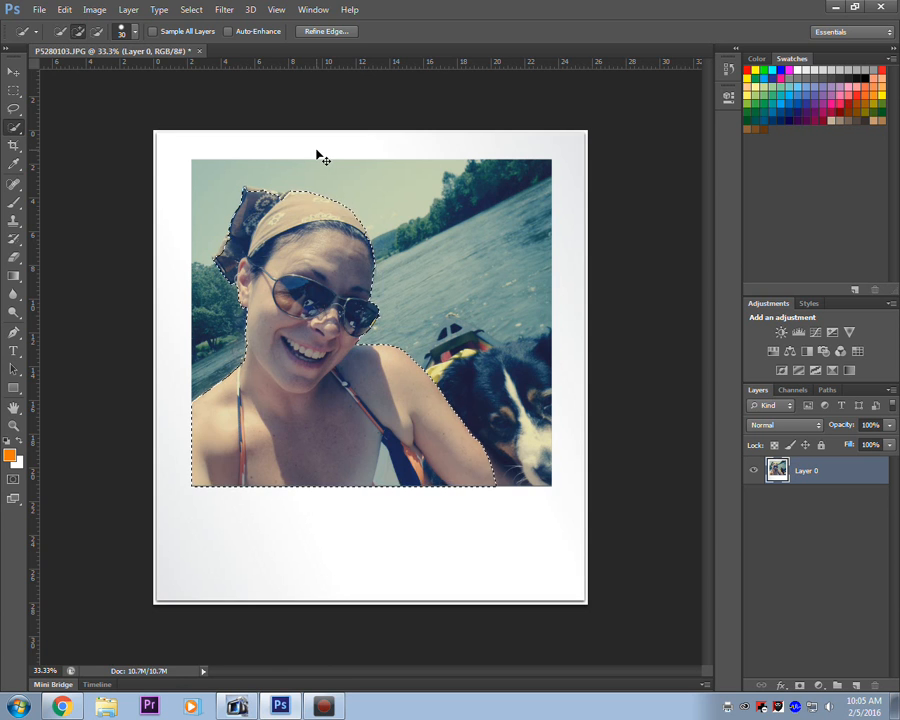
Save the current selection around the woman as a named new channel in P5280103.JPG
key("ctrl+plus")
key("ctrl+plus")
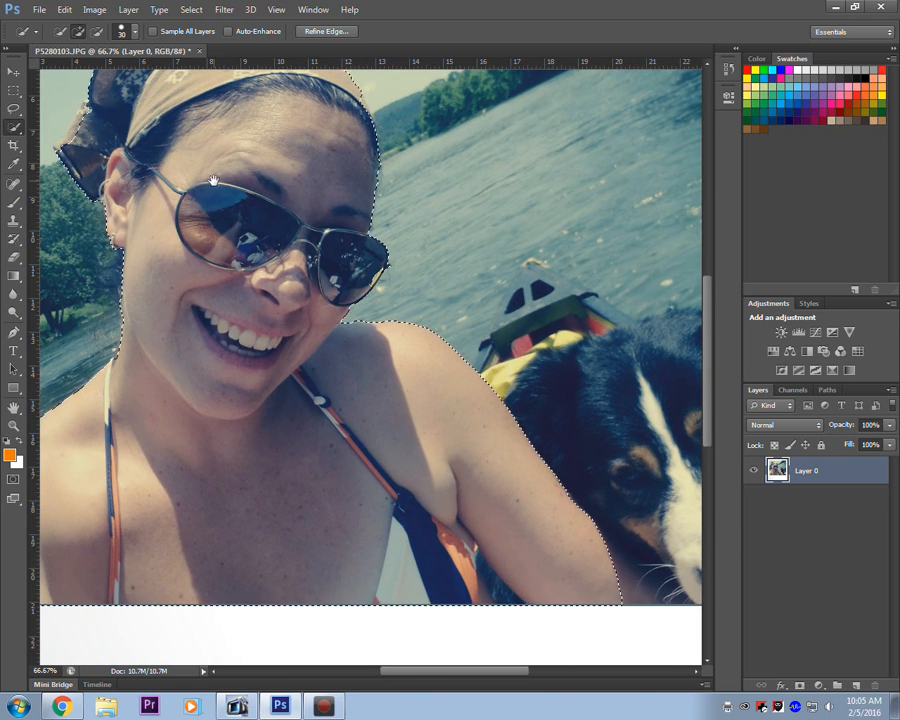
scroll(372, 396, "up", 5)
scroll(372, 396, "left", 3)
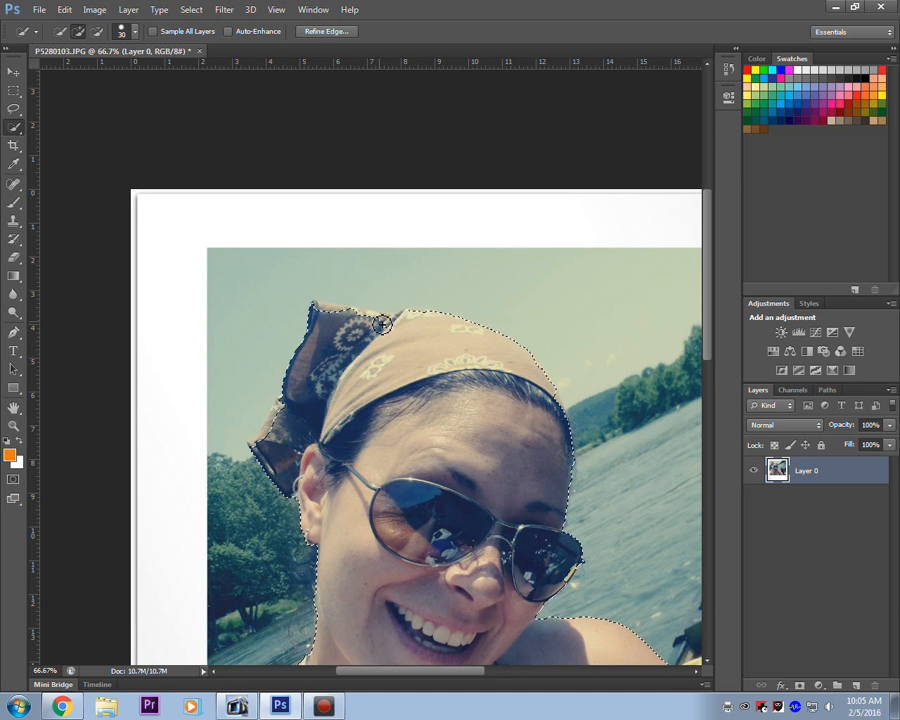
key("ctrl+minus")
left_click_drag(398, 311, 314, 238)
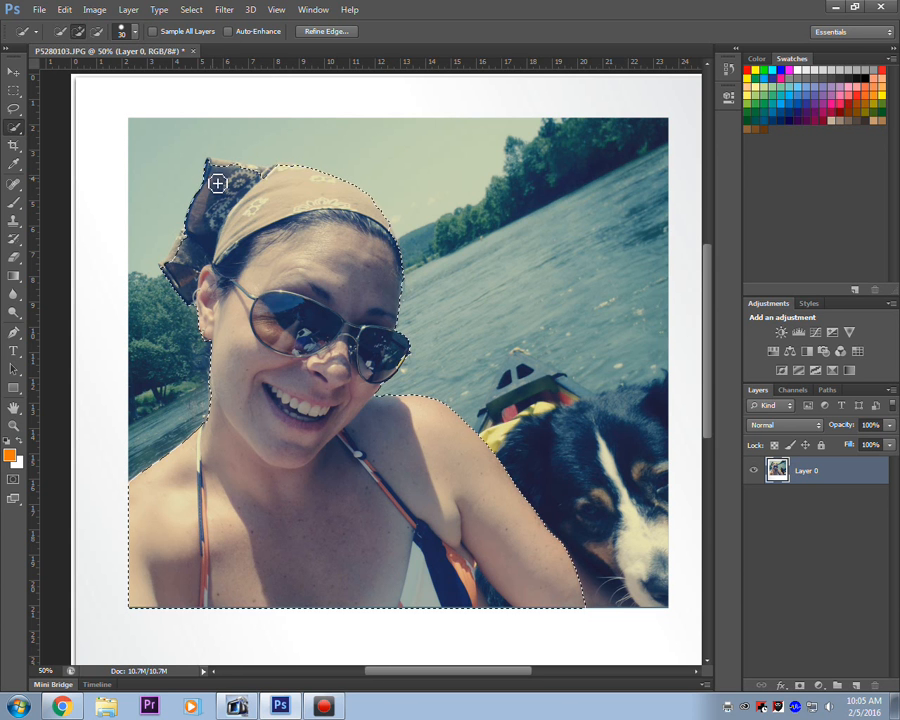
left_click(203, 12)
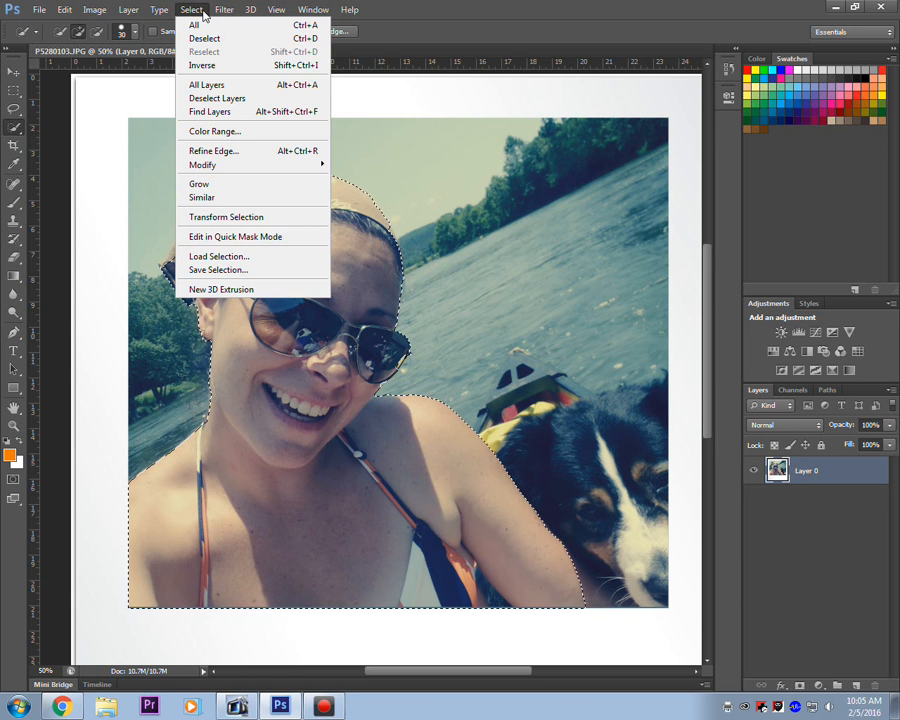
left_click(246, 274)
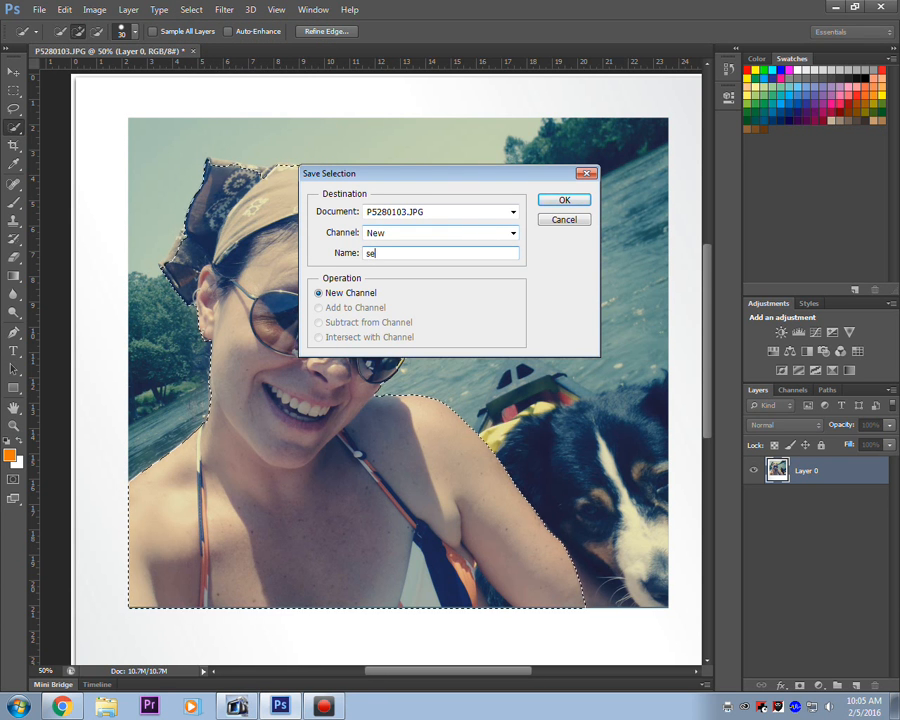
key("Return")
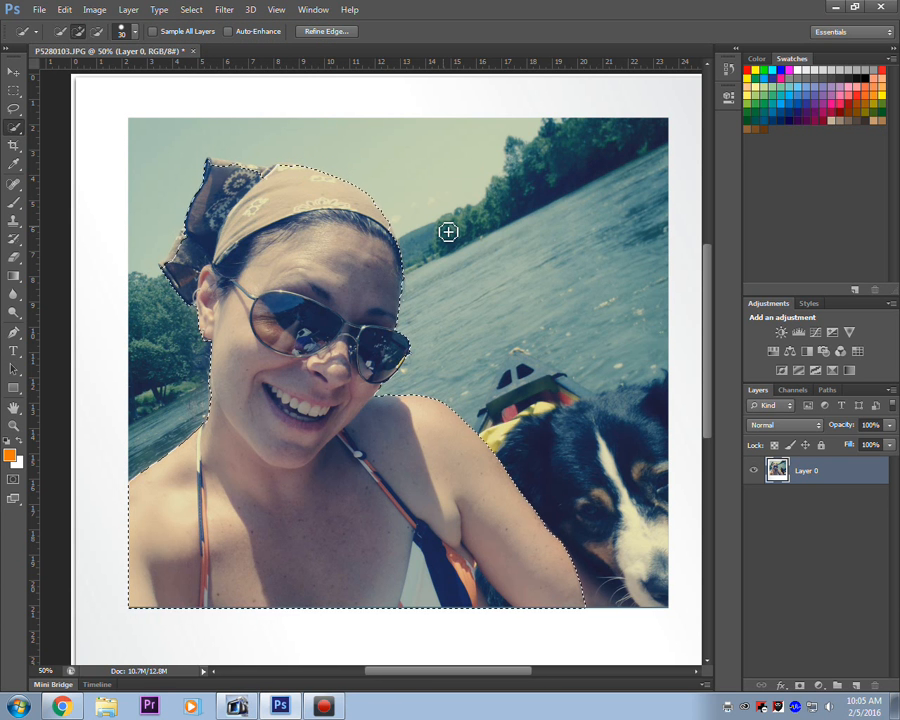
Invert the selection to delete everything around the woman from Layer 0, and clear the selection
left_click(197, 12)
left_click(202, 65)
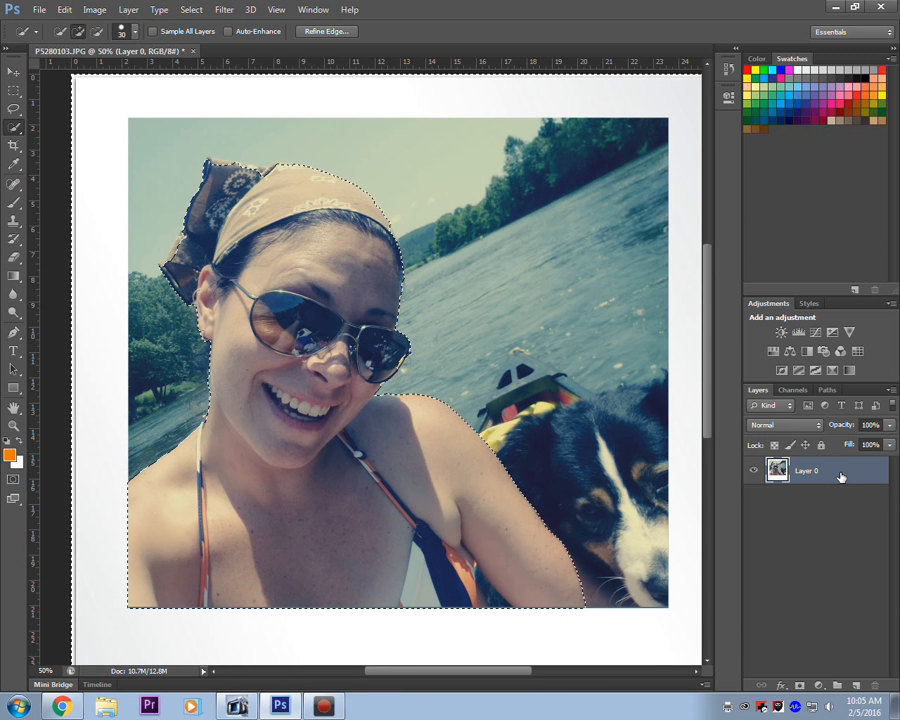
key("Delete")
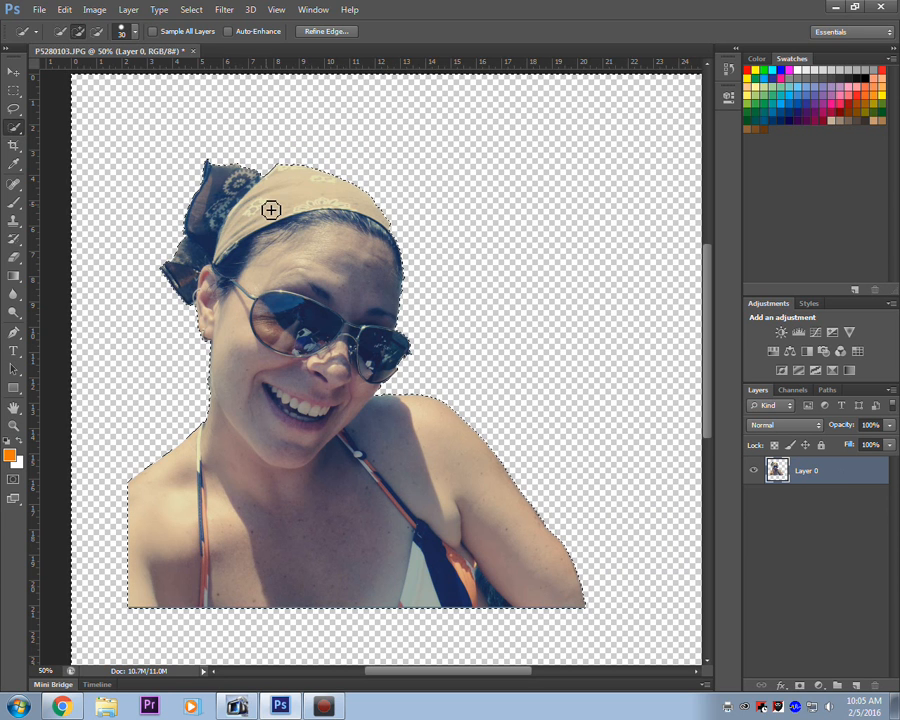
left_click(189, 10)
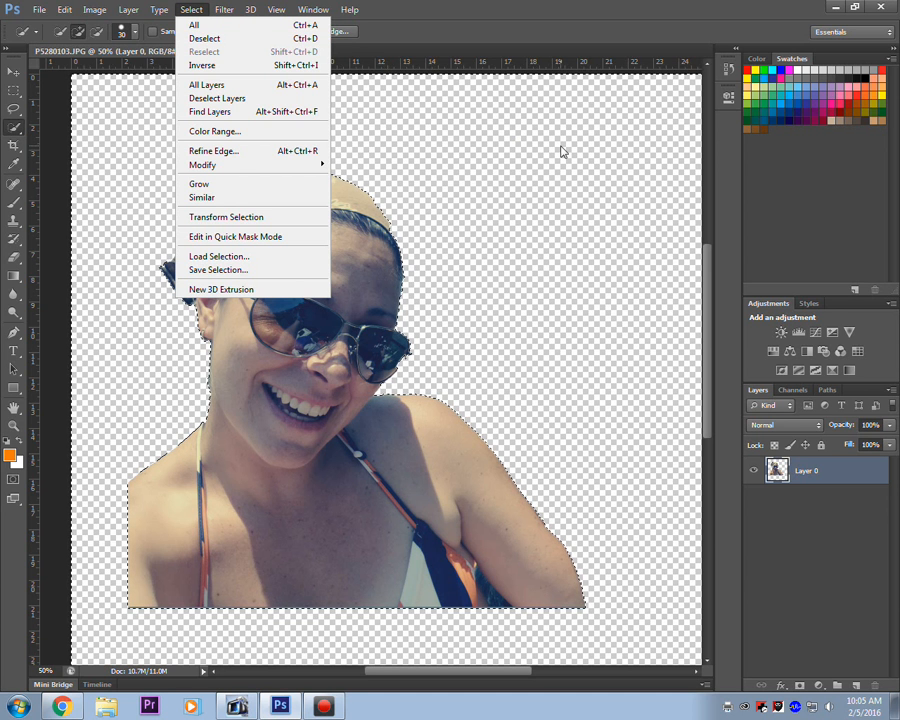
left_click(484, 167)
key("ctrl+d")
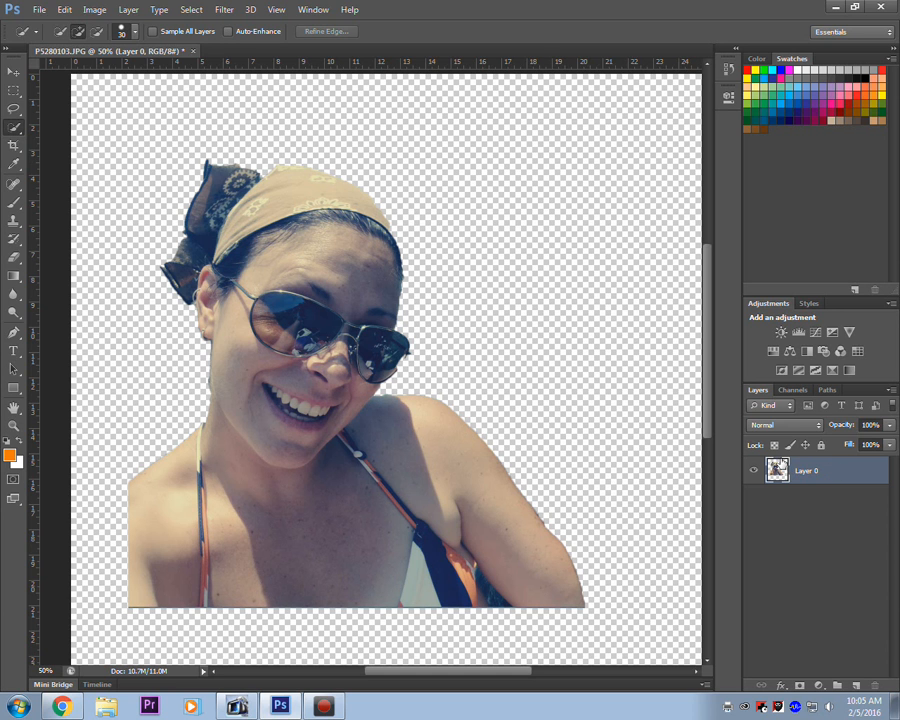
Move the cut-out woman into the canvas's lower-left corner, flush with the left and bottom edges
left_click(13, 72)
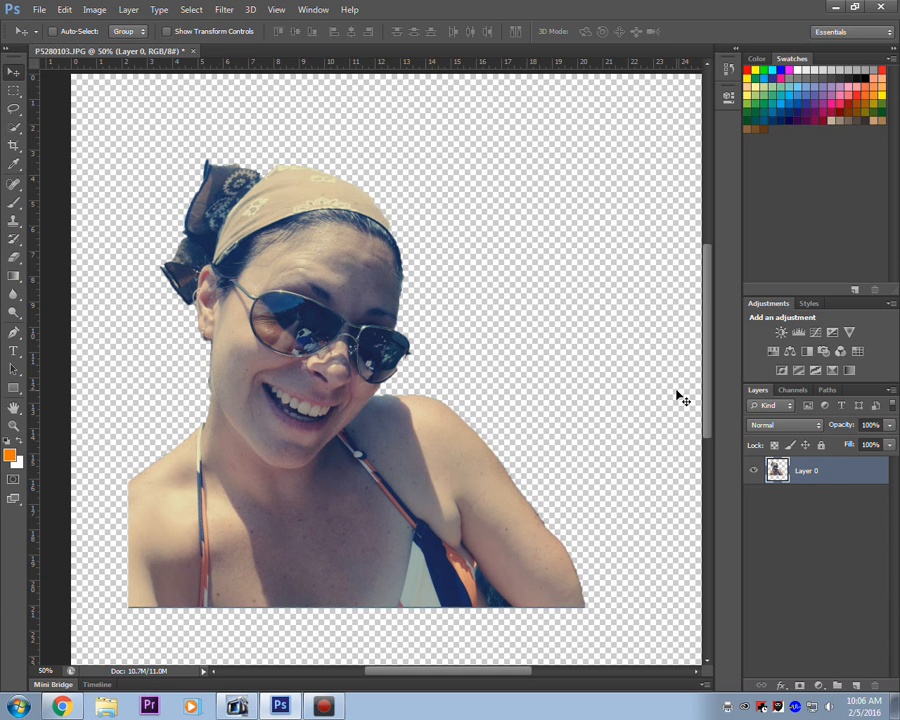
key("ctrl+minus")
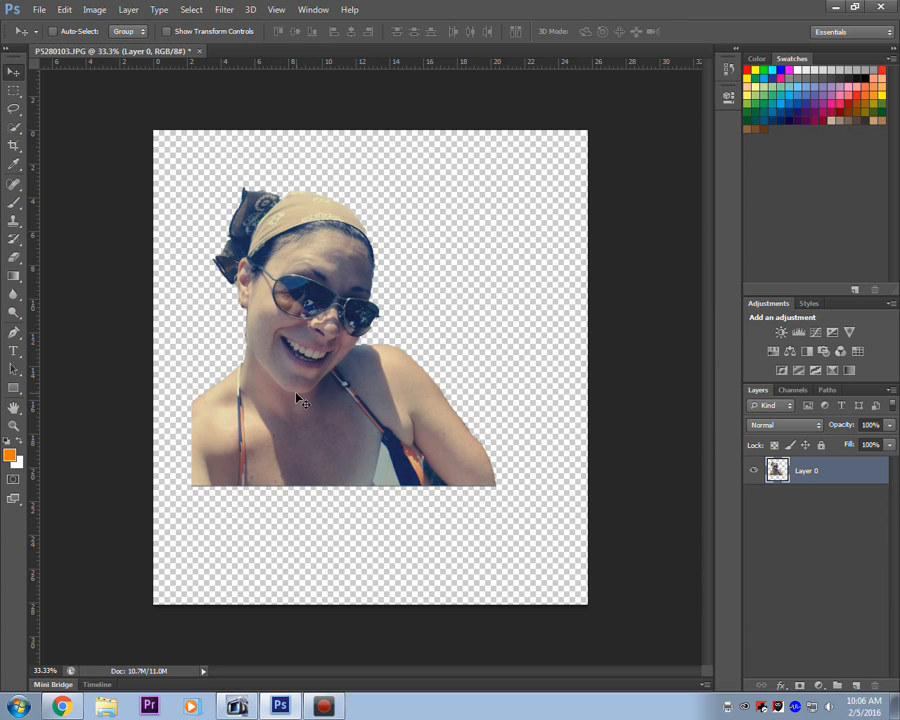
left_click_drag(330, 396, 291, 516)
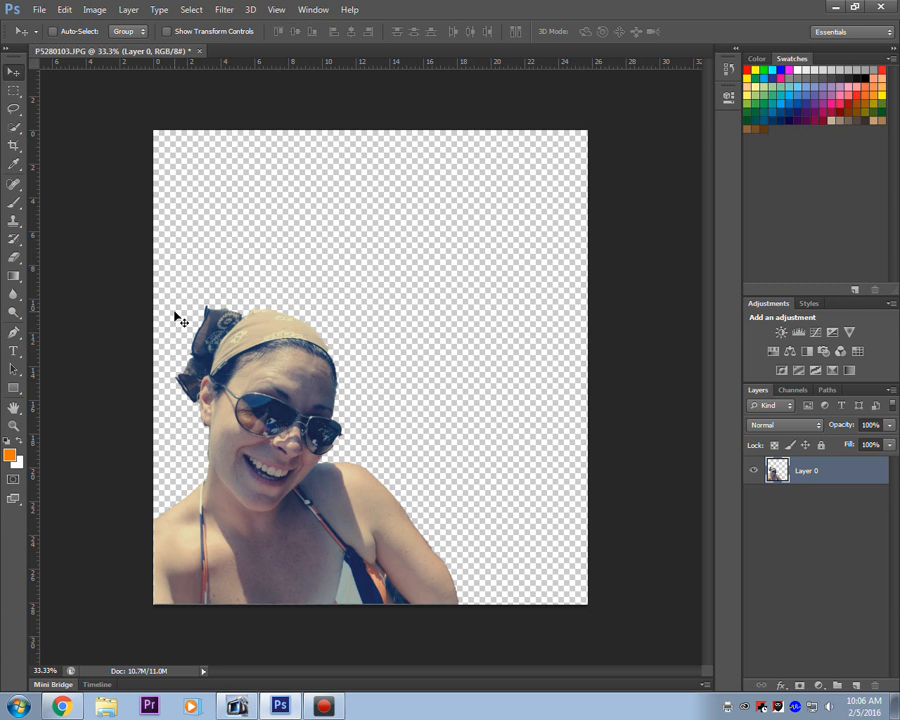
Scale the cut-out woman proportionally to about 142 % with Free Transform to fill the canvas width, and move her slightly down
left_click(64, 10)
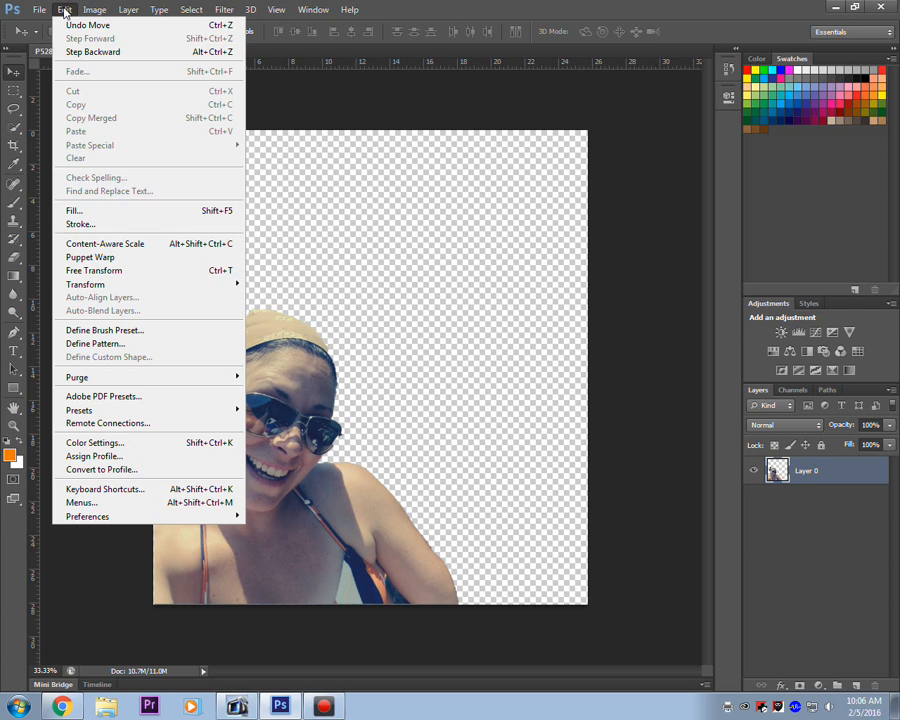
left_click(220, 278)
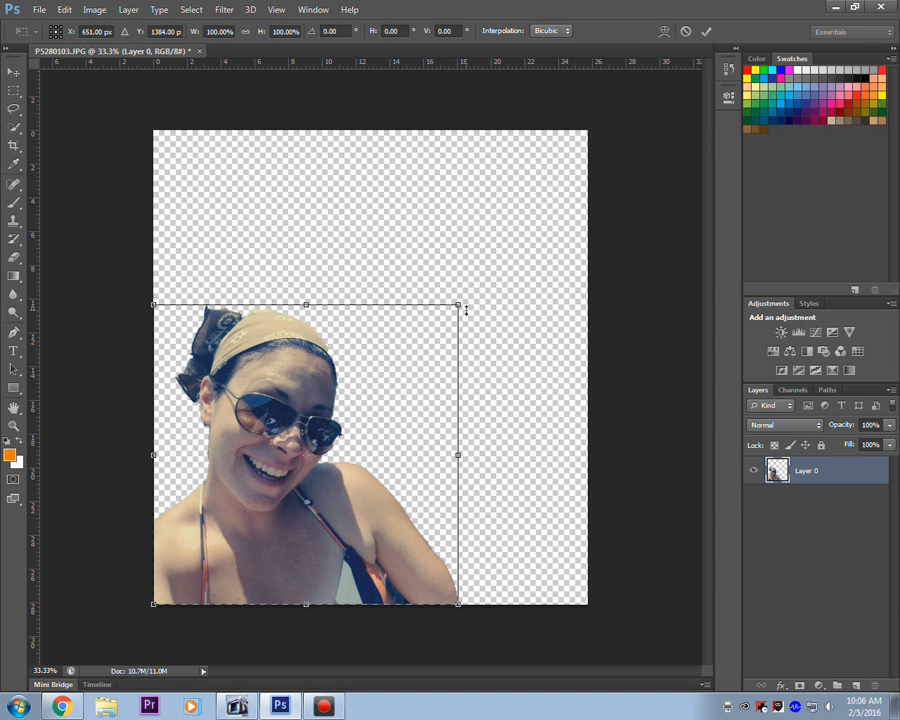
left_click_drag(456, 306, 600, 206)
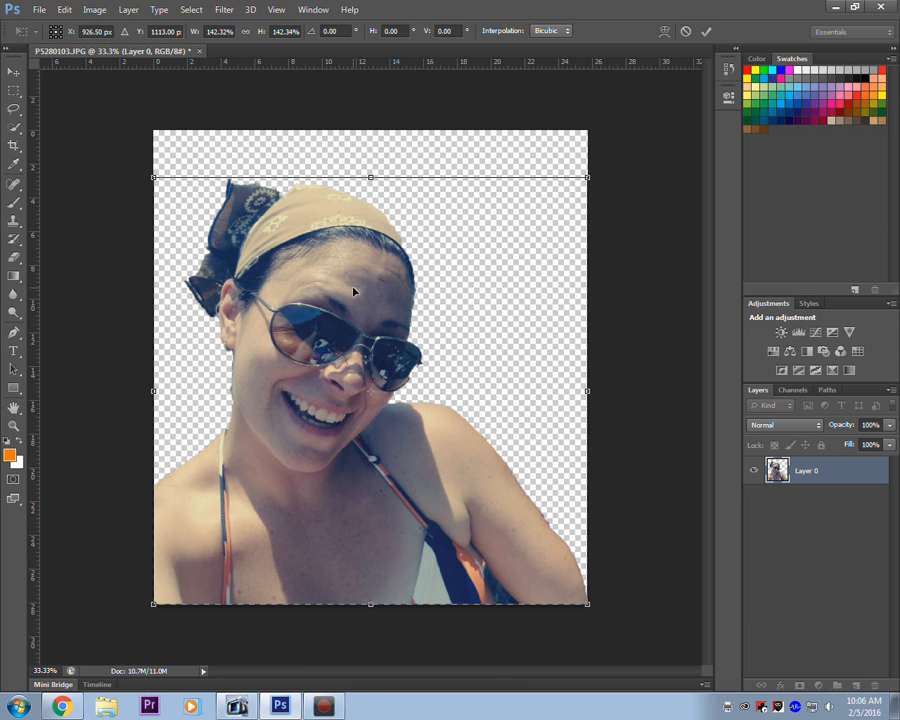
left_click(706, 37)
left_click_drag(403, 437, 399, 452)
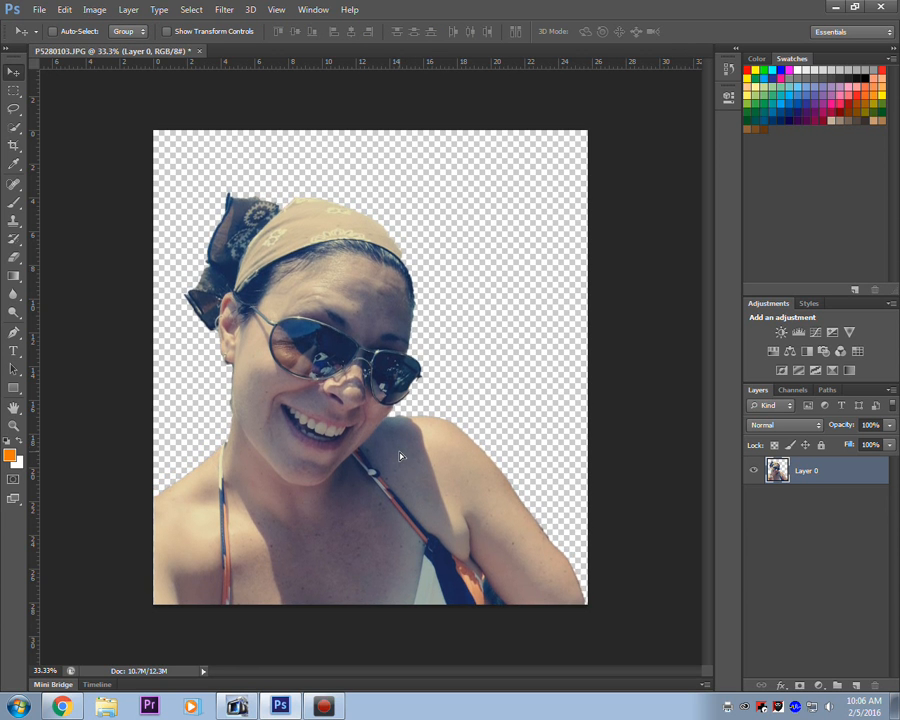
Add a Drop Shadow effect to Layer 0 and place its settings clear of the woman's face
left_click(836, 519)
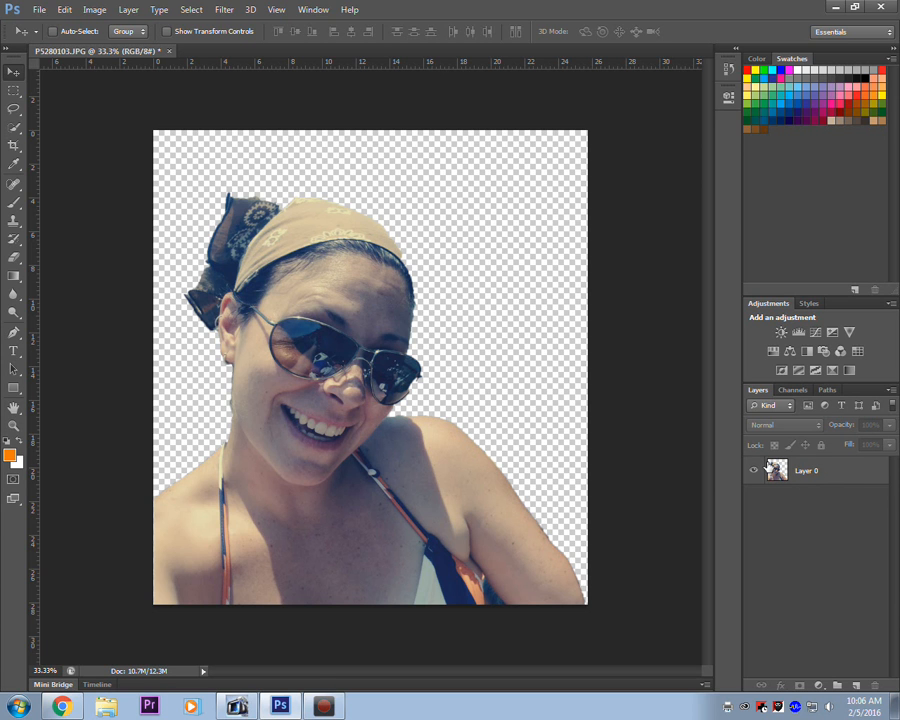
left_click(850, 479)
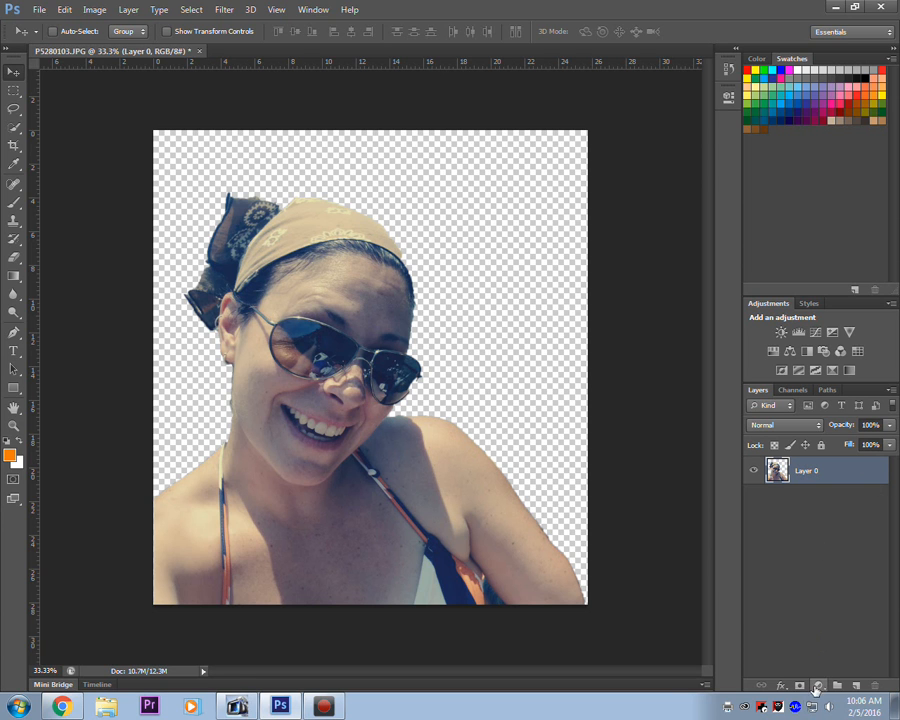
left_click(783, 686)
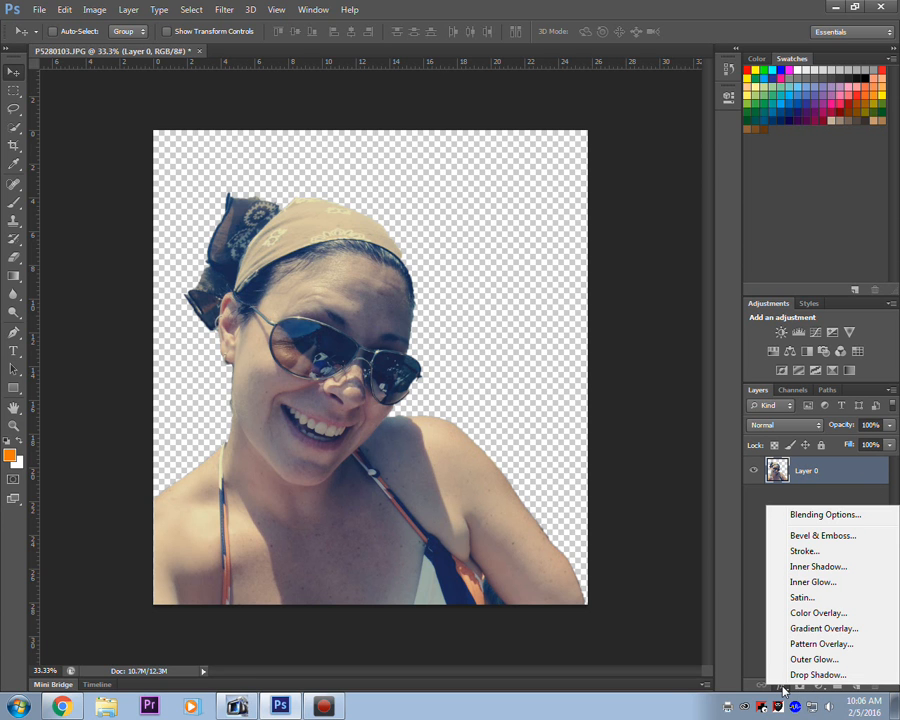
left_click(838, 676)
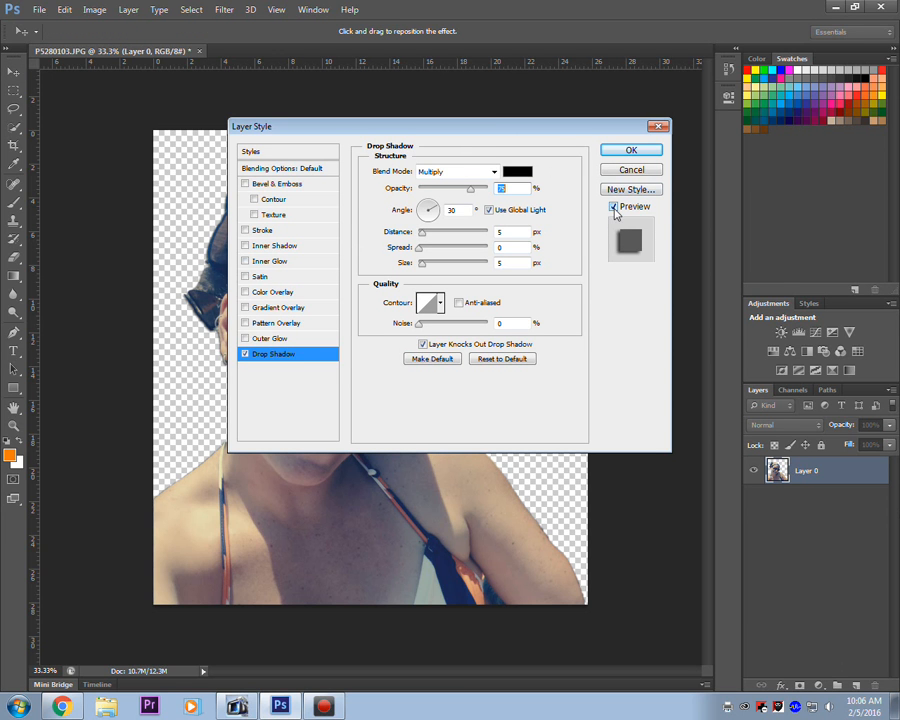
left_click_drag(554, 130, 780, 43)
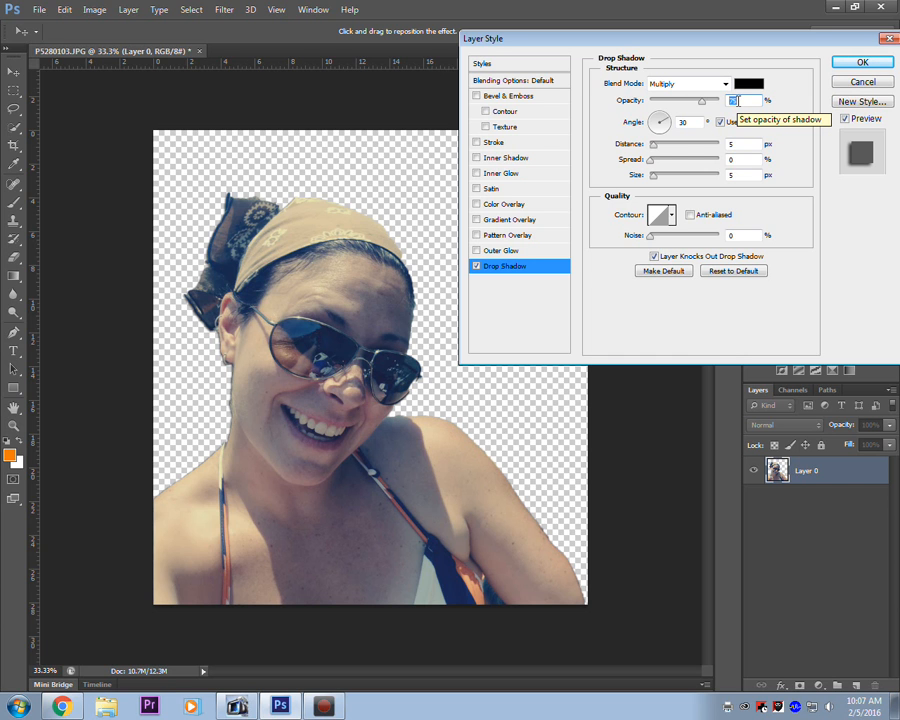
Set the drop shadow's distance to 17 px, spread to 18 % and angle to 25°
left_click(654, 147)
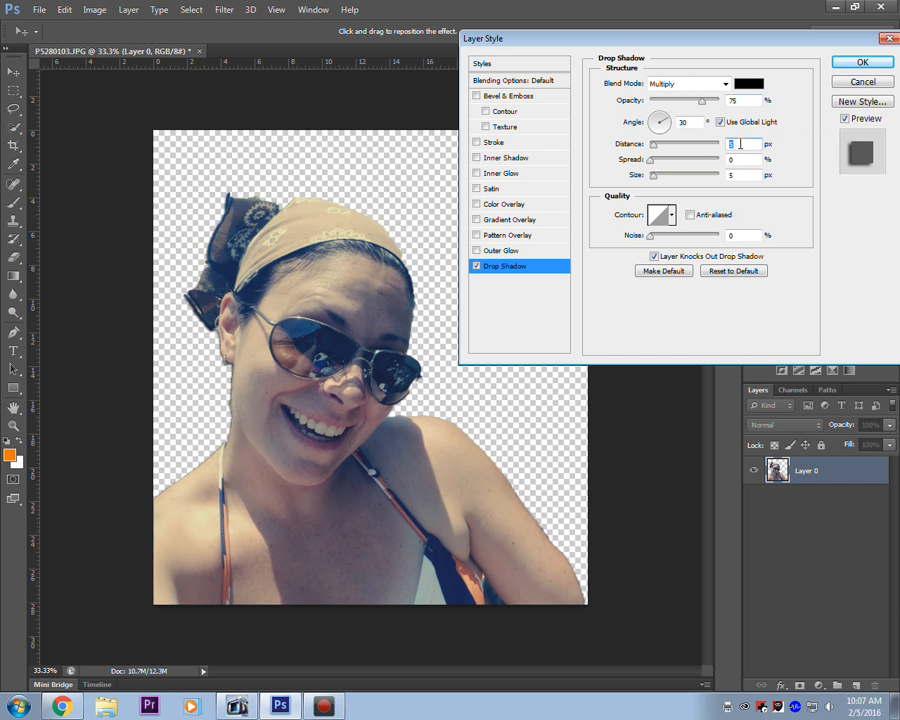
key("Up")
key("Up")
key("Up")
key("Up")
key("Up")
key("Up")
key("Up")
key("Up")
key("Up")
key("Up")
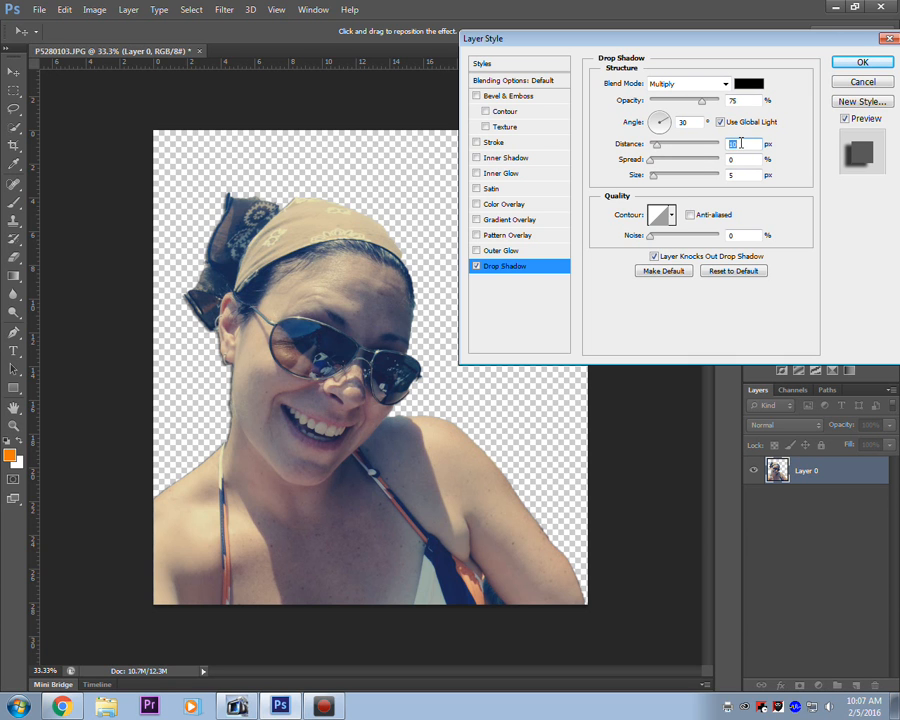
key("Up")
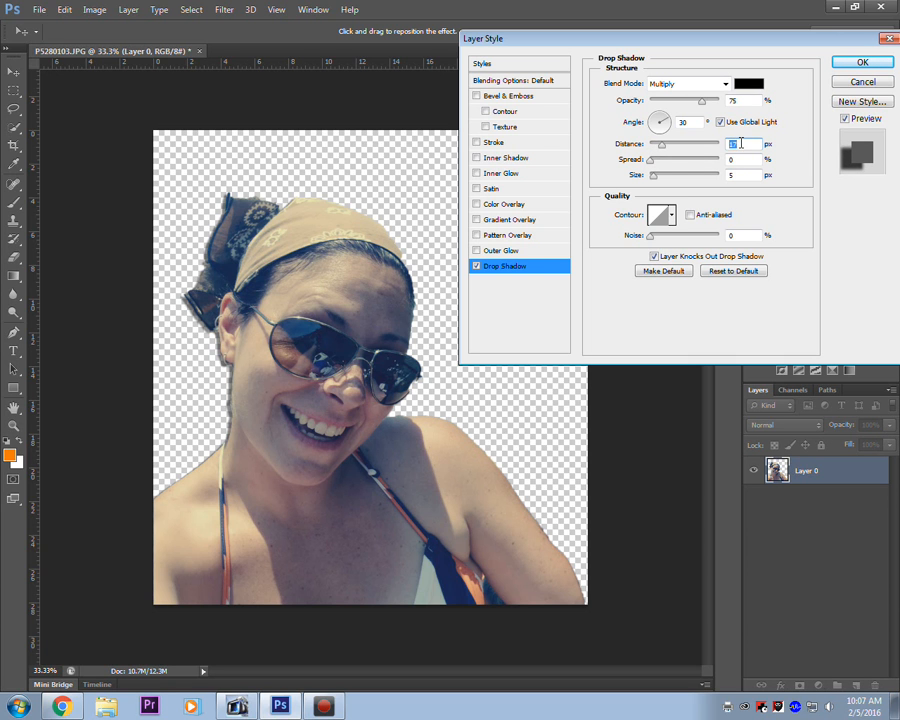
left_click_drag(650, 161, 679, 121)
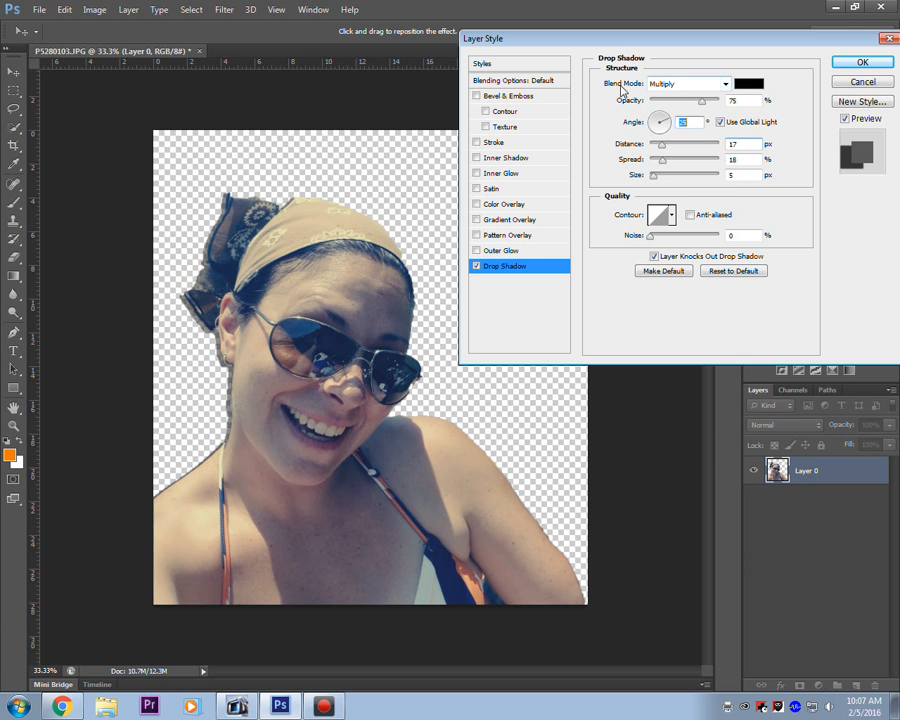
Set the drop shadow's blend mode to Normal and its angle to -163°
left_click(726, 84)
left_click(707, 96)
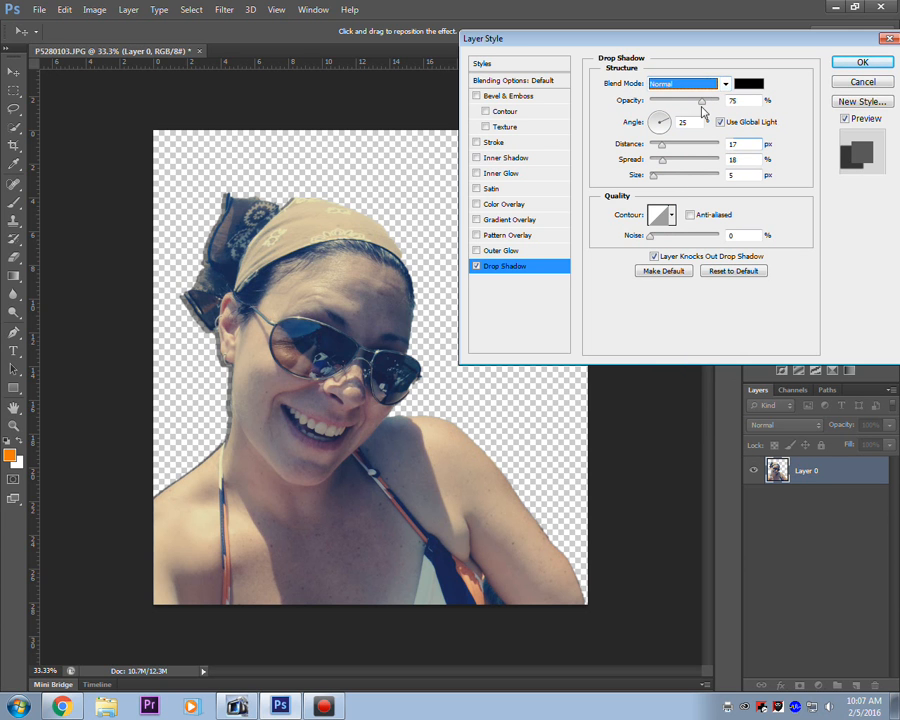
left_click(697, 122)
mouse_move(663, 124)
left_mouse_down()
mouse_move(654, 118)
mouse_move(667, 114)
left_mouse_up()
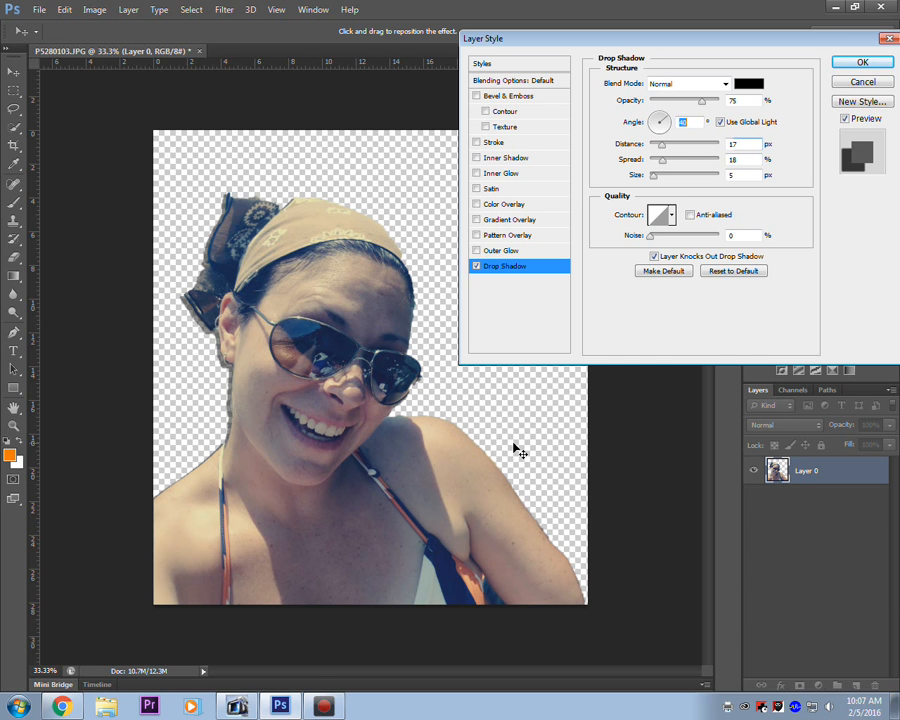
left_click_drag(668, 116, 675, 131)
left_click(657, 130)
left_click_drag(658, 133, 656, 131)
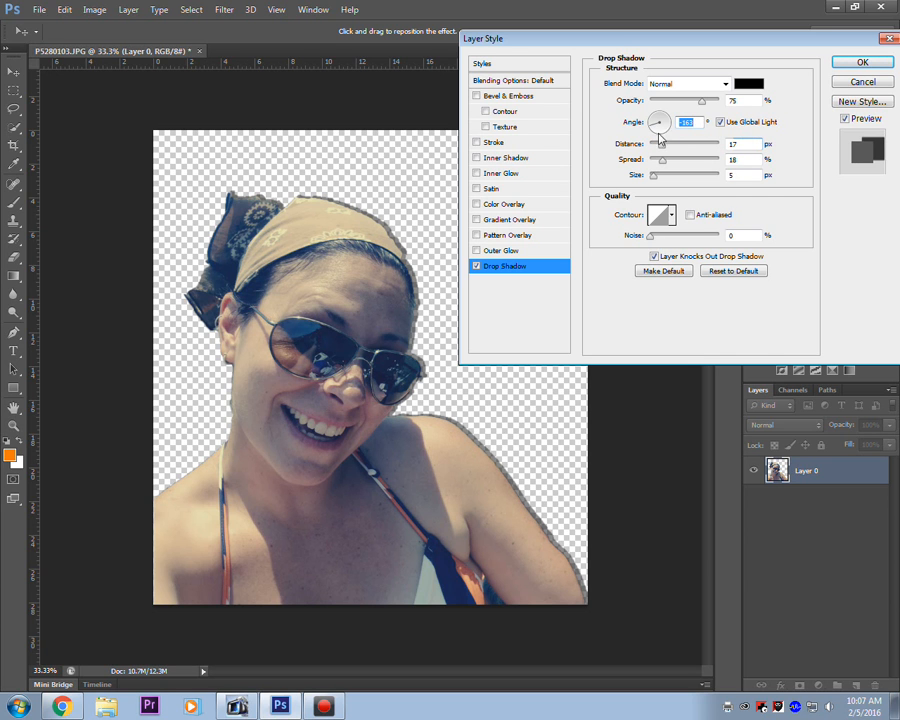
Set the drop shadow's distance to 38 px, spread to 31 % and size to 9 px
left_click_drag(662, 146, 726, 172)
mouse_move(655, 178)
left_mouse_down()
mouse_move(701, 180)
mouse_move(658, 181)
left_mouse_up()
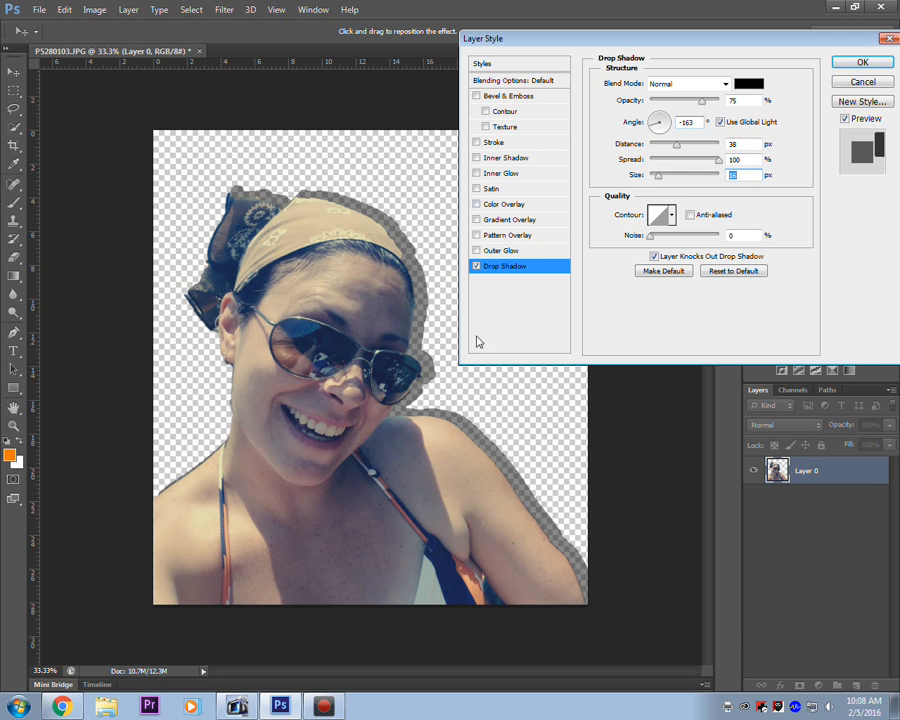
left_click_drag(659, 176, 654, 180)
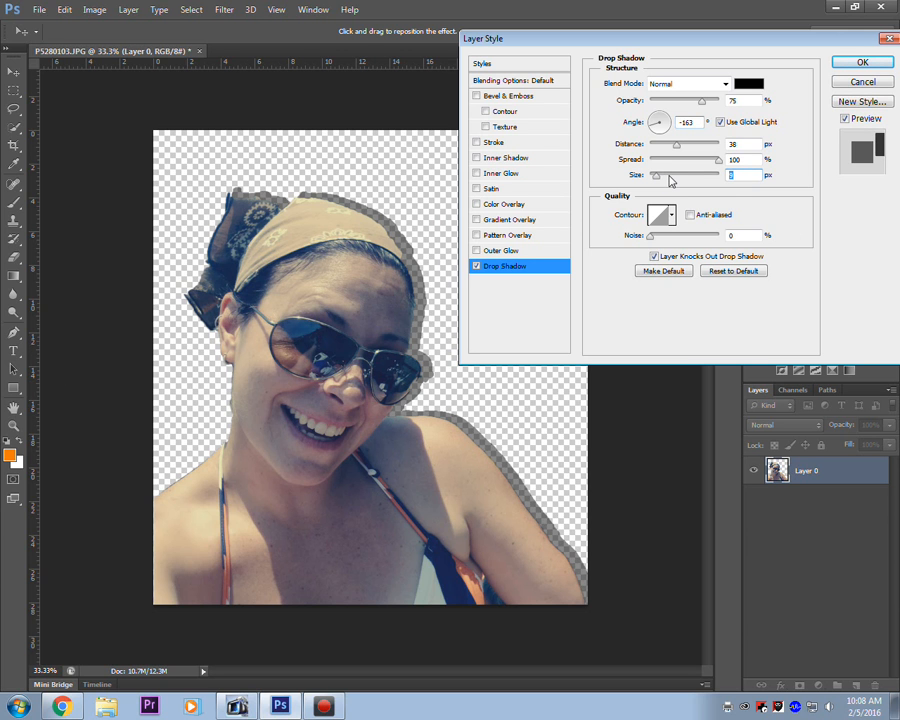
left_click_drag(719, 162, 709, 165)
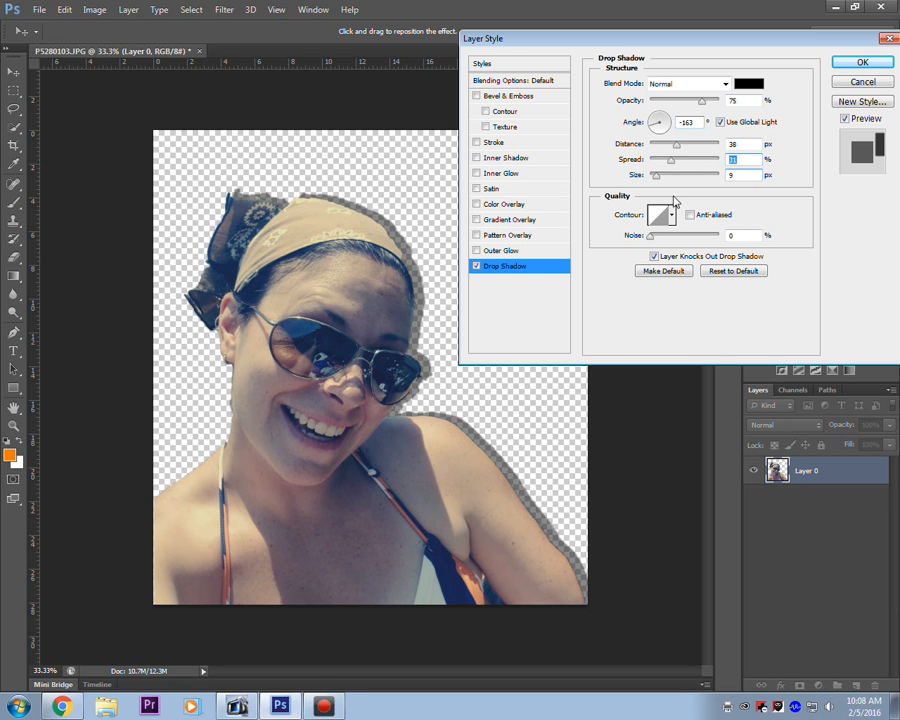
Set the drop shadow's noise to 32 % and opacity to 52 %, and apply the effect to Layer 0
left_click_drag(652, 238, 674, 242)
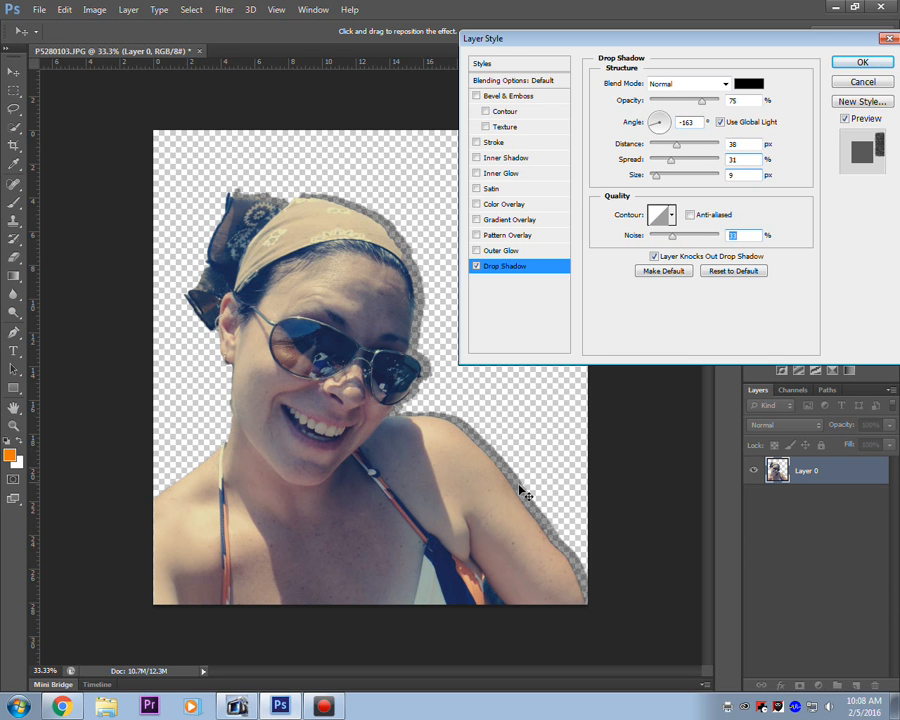
left_click_drag(673, 241, 723, 244)
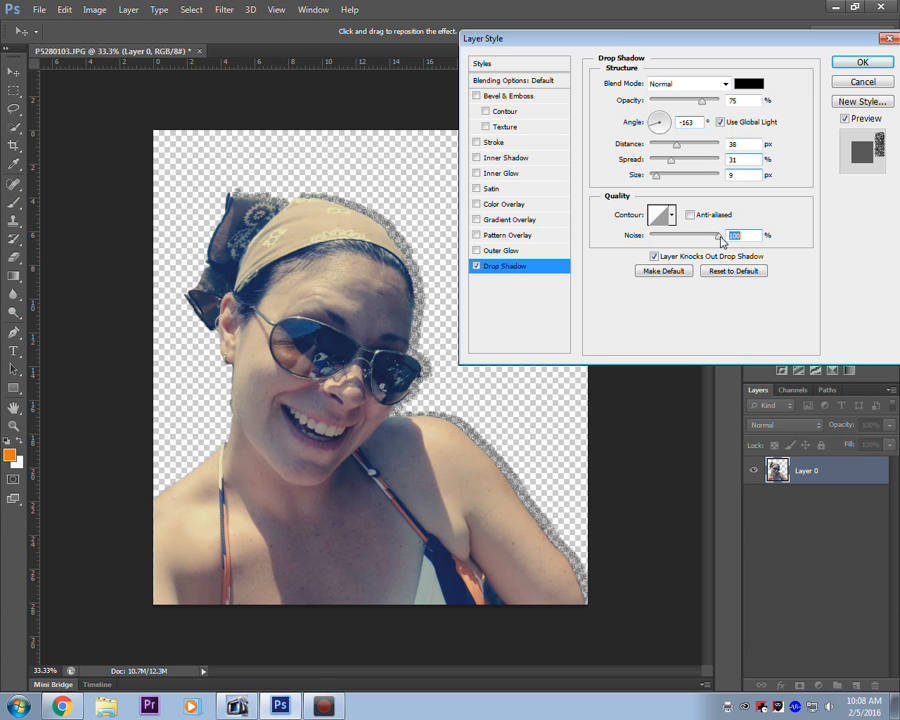
left_click_drag(722, 241, 672, 245)
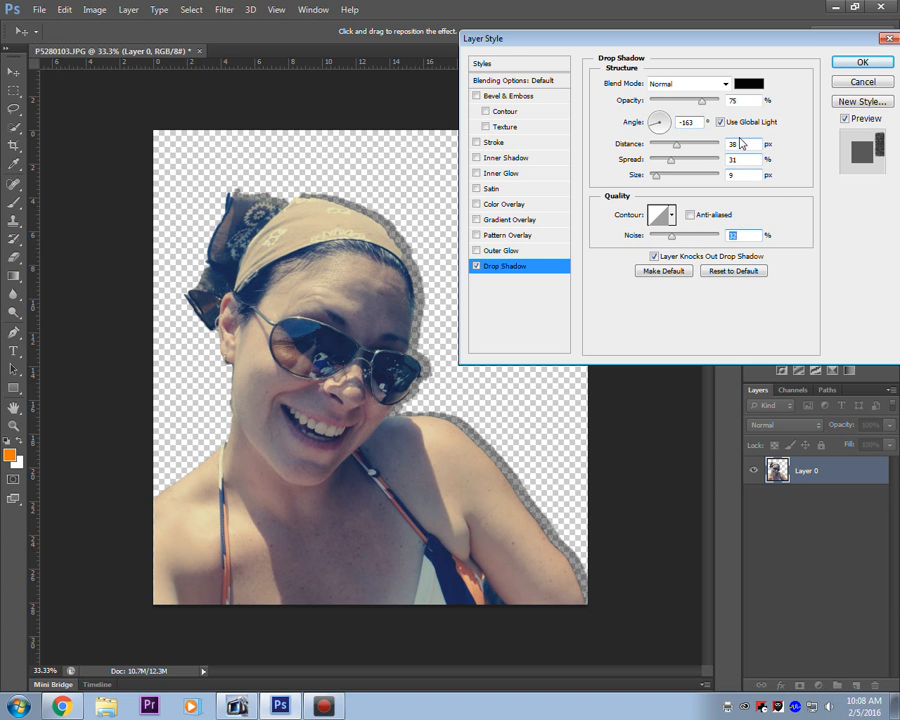
mouse_move(701, 104)
left_mouse_down()
mouse_move(677, 104)
mouse_move(686, 104)
left_mouse_up()
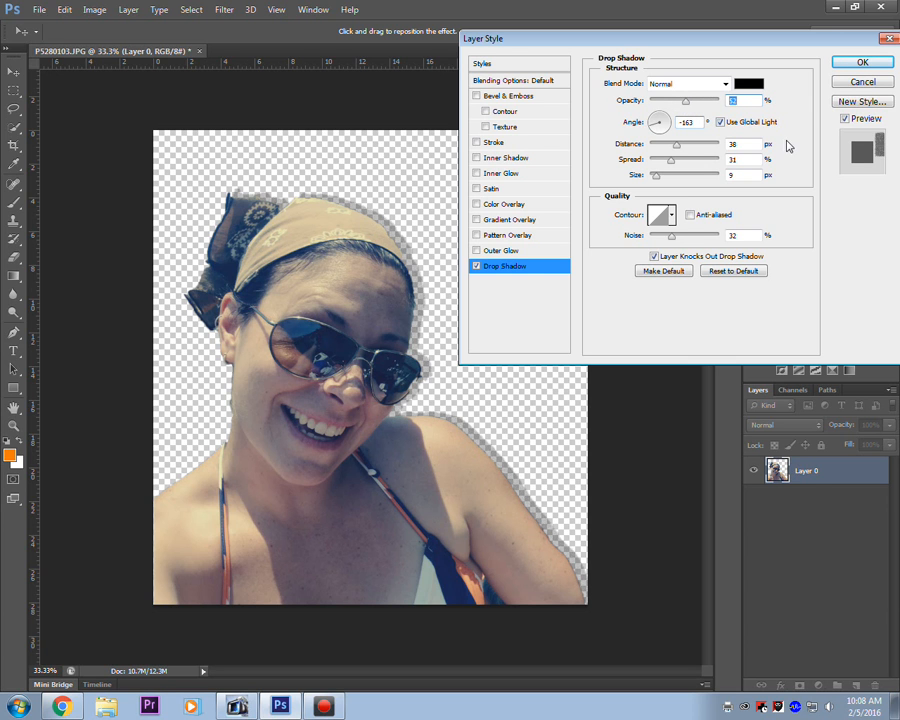
left_click(860, 63)
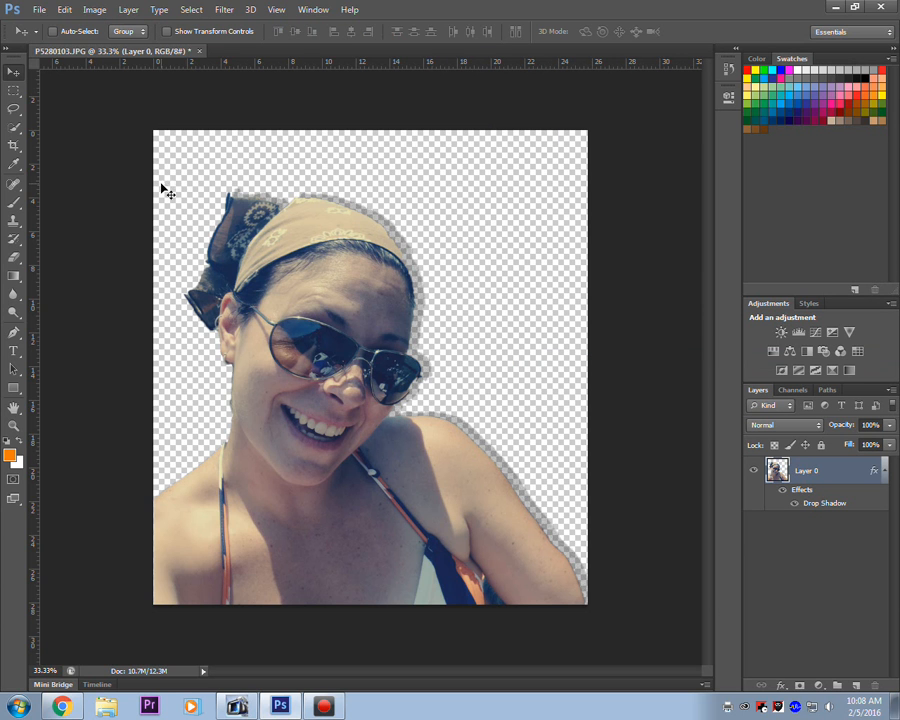